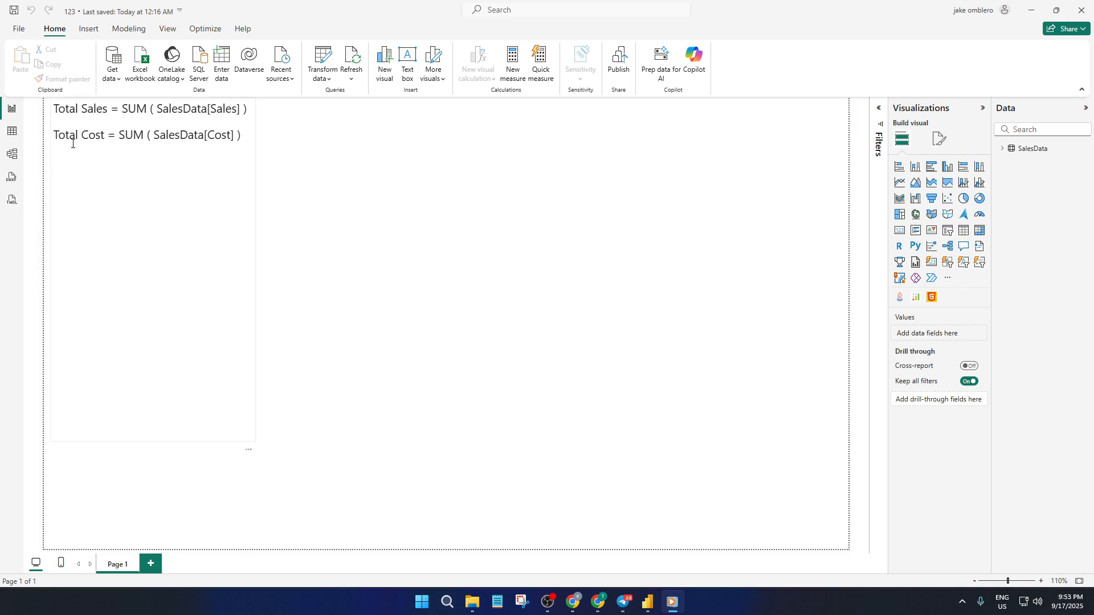
# Review the SalesData table, then create the measure Total Sales = SUM ( SalesData[Sales] ) from the formula in the report's text box
pyautogui.click(12, 132)
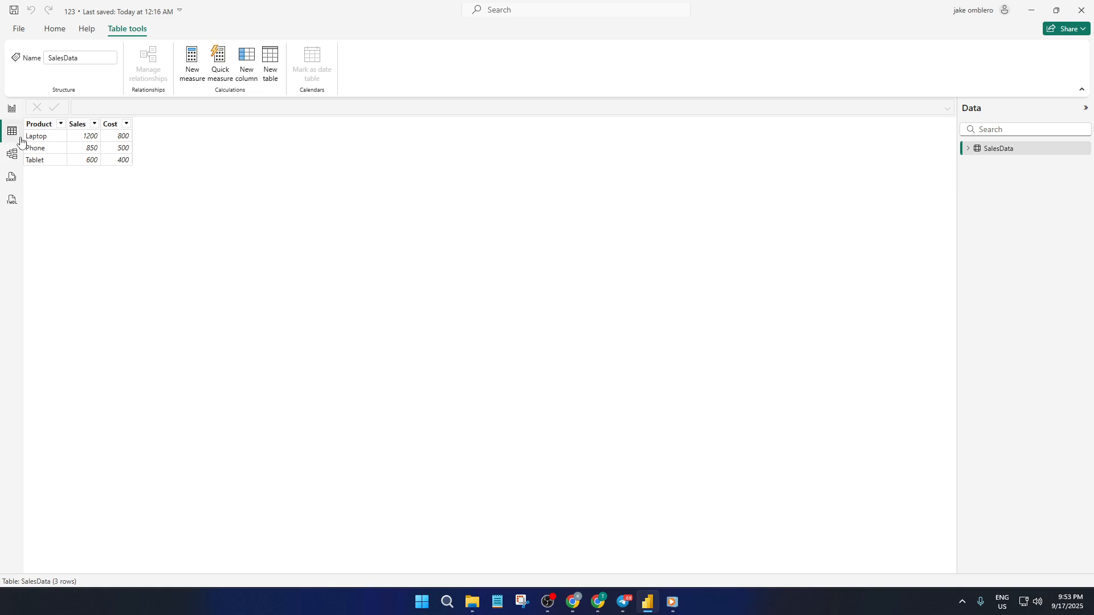
pyautogui.click(11, 108)
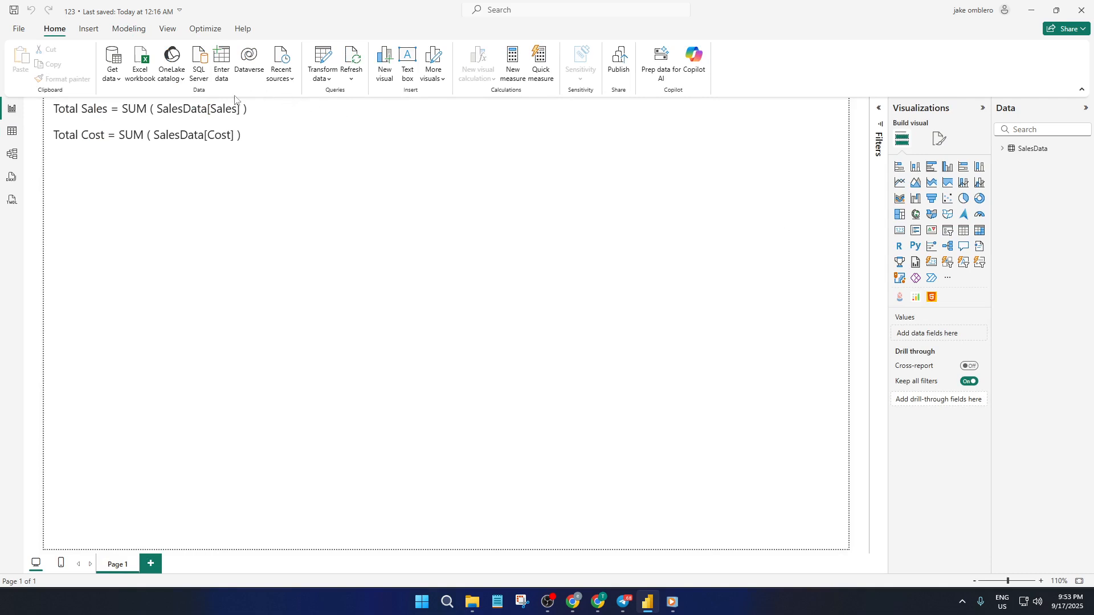
pyautogui.doubleClick(223, 105)
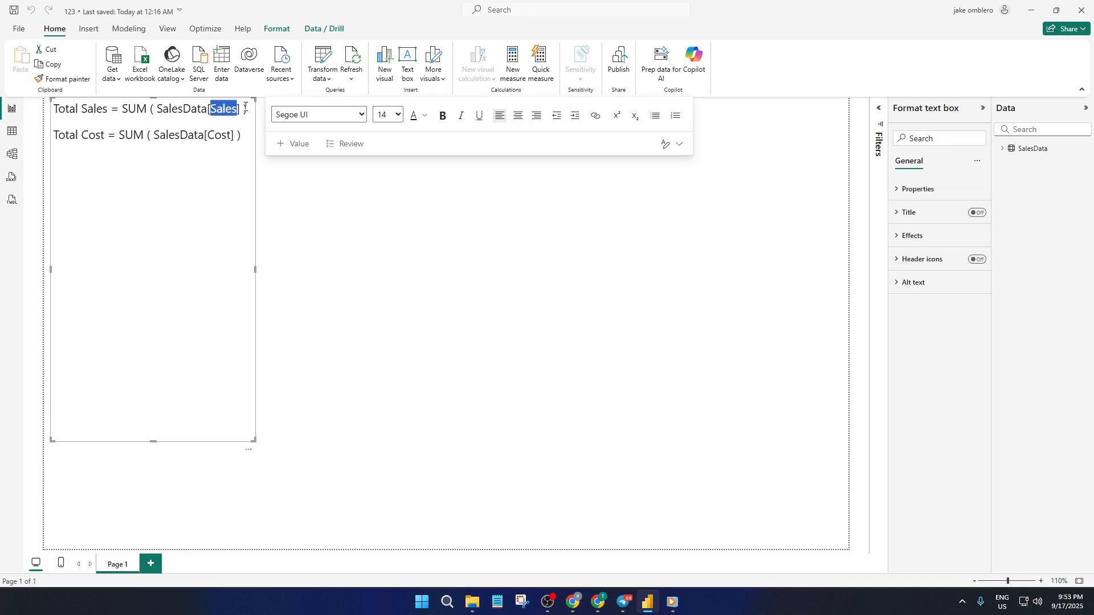
pyautogui.moveTo(245, 107); pyautogui.dragTo(55, 107)
pyautogui.hotkey('ctrl', 'c')
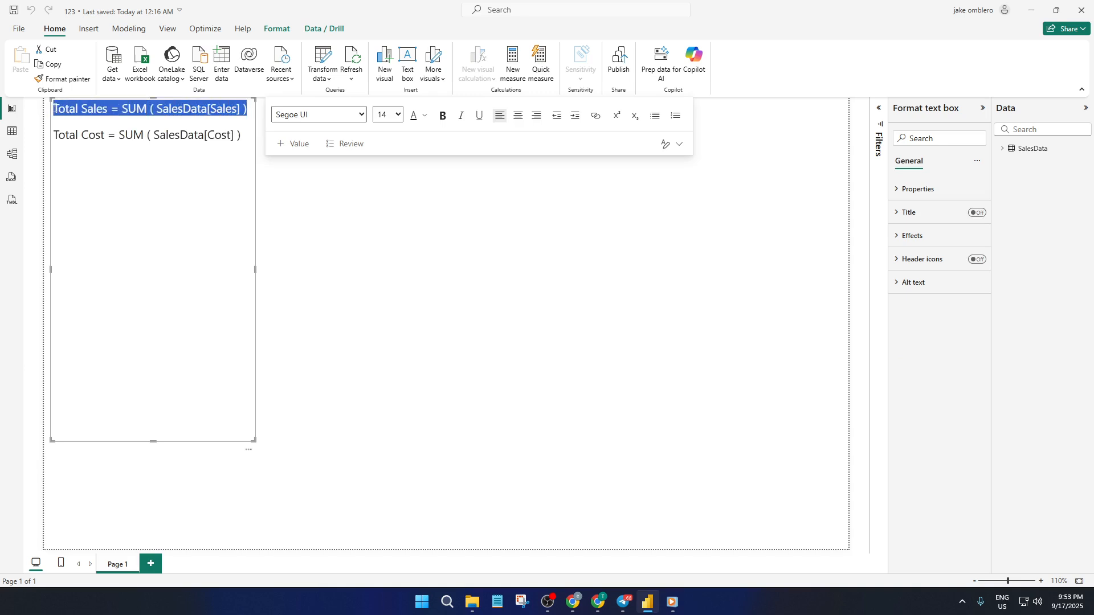
pyautogui.click(120, 30)
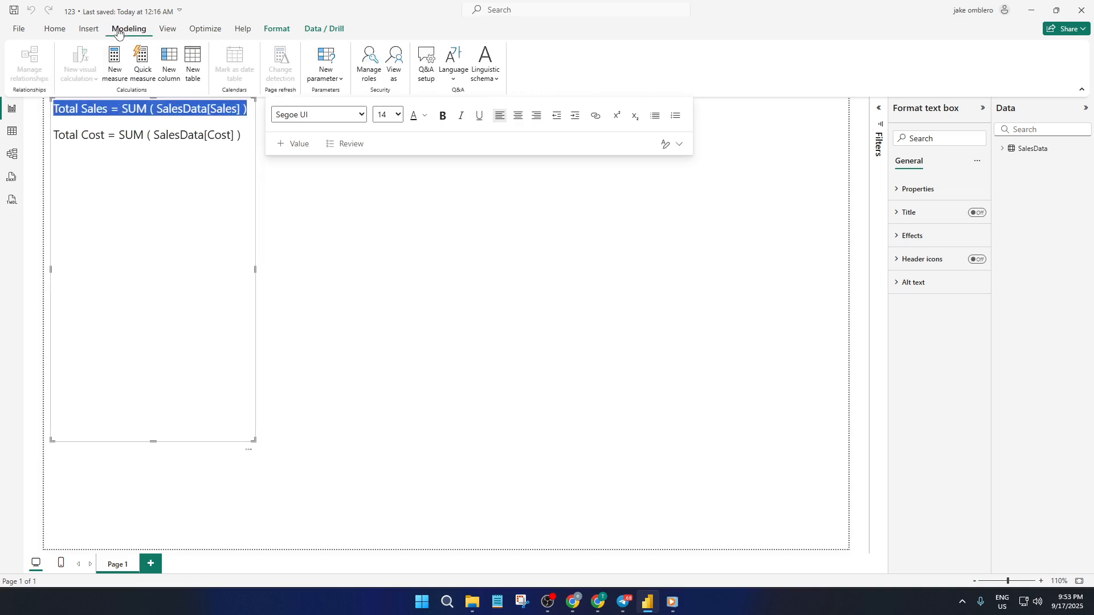
pyautogui.click(111, 64)
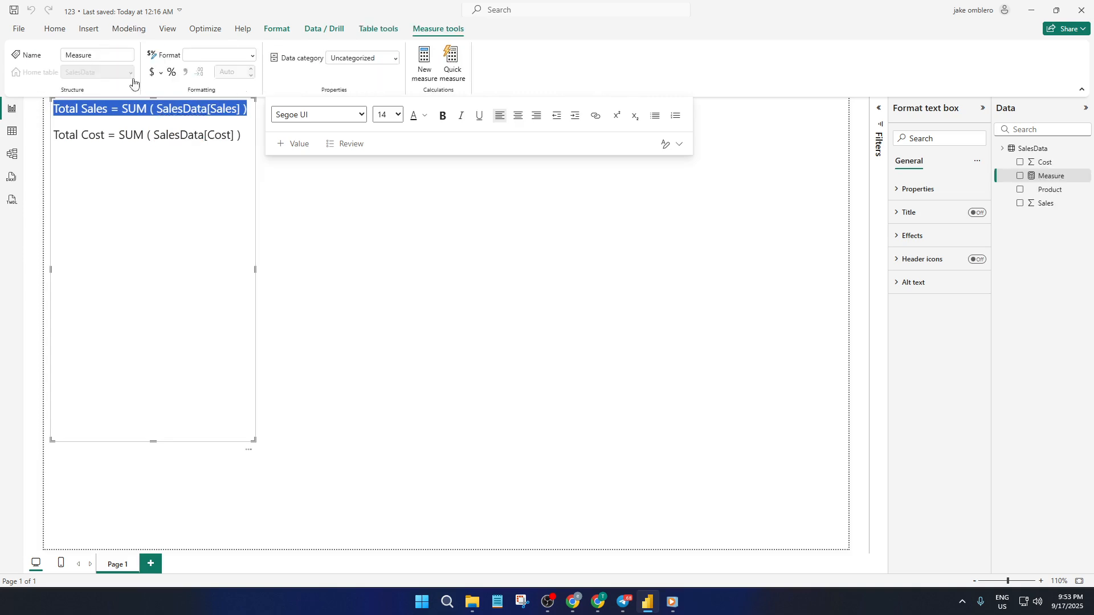
pyautogui.hotkey('ctrl', 'v')
pyautogui.press('Return')
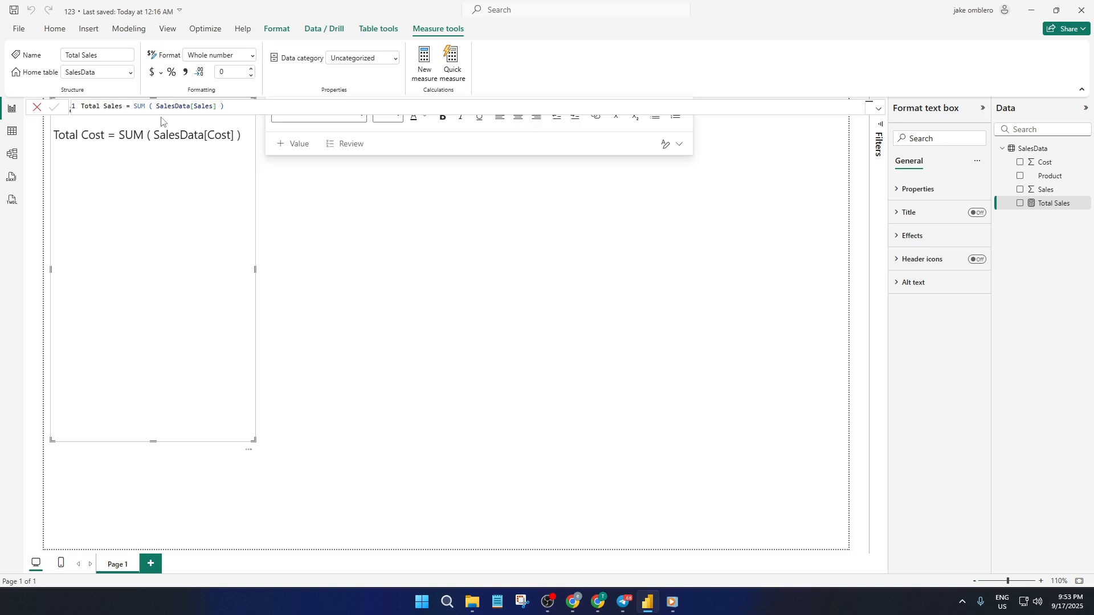
# Create the measure Total Cost = SUM ( SalesData[Cost] ) from the second formula in the text box
pyautogui.click(165, 120)
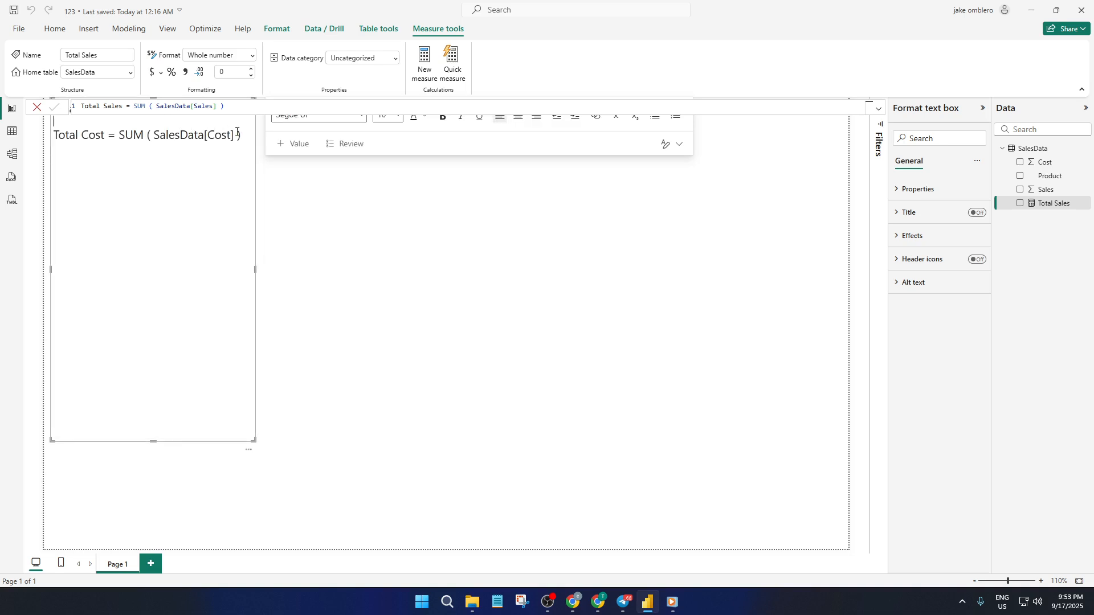
pyautogui.moveTo(244, 133); pyautogui.dragTo(57, 135)
pyautogui.hotkey('ctrl', 'c')
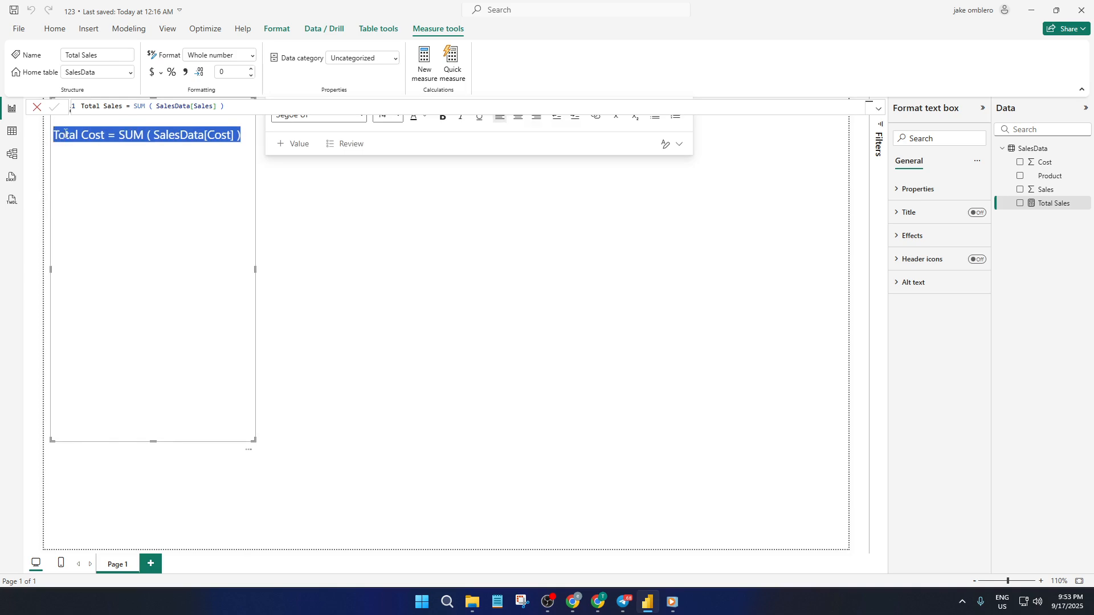
pyautogui.click(131, 33)
pyautogui.click(115, 64)
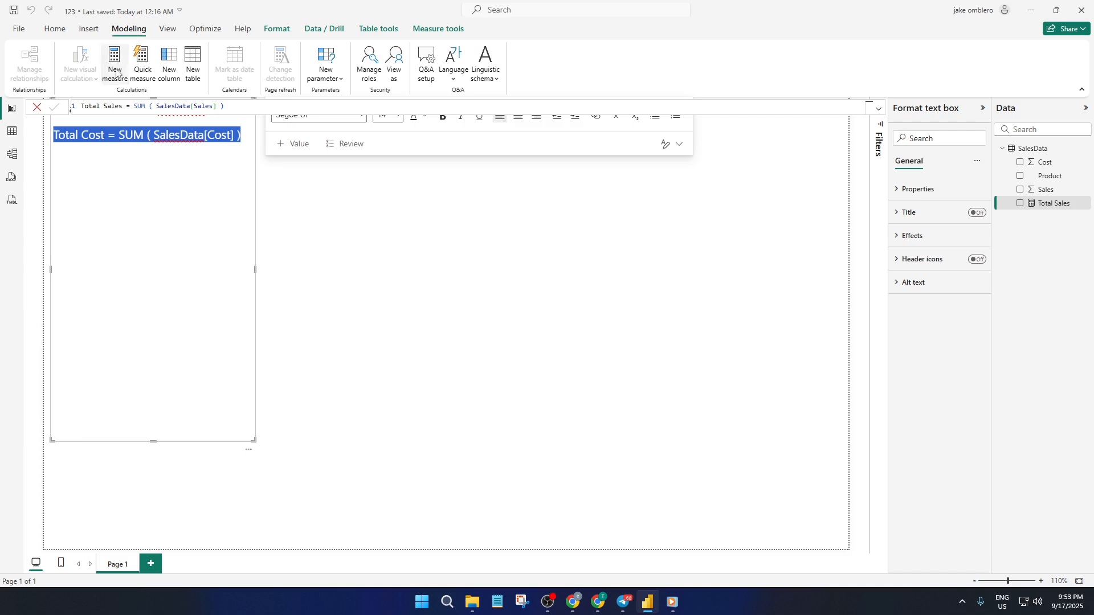
pyautogui.hotkey('ctrl', 'v')
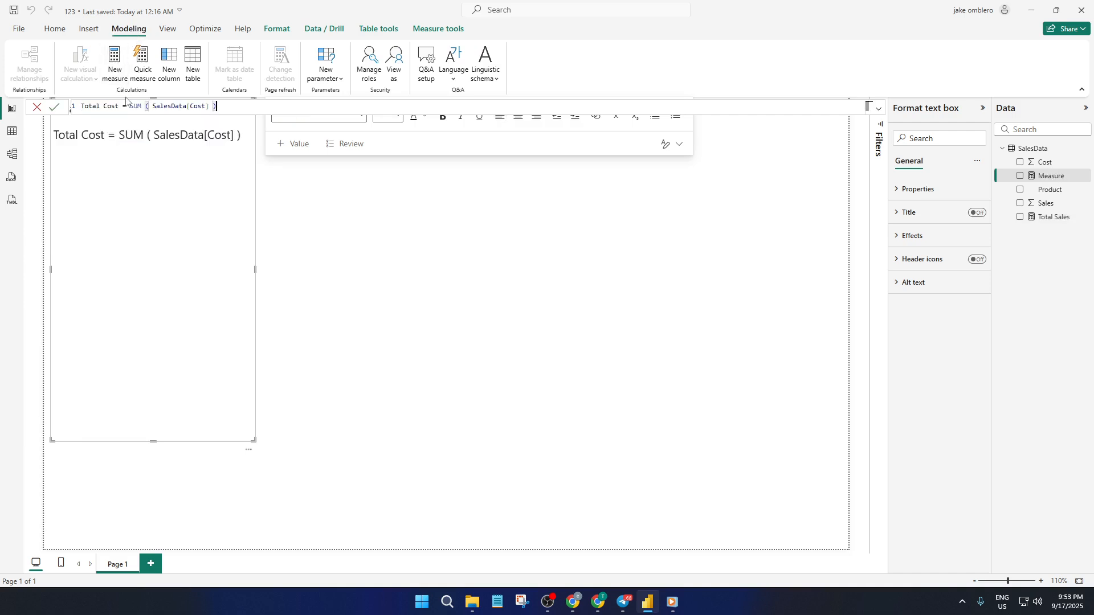
pyautogui.press('Return')
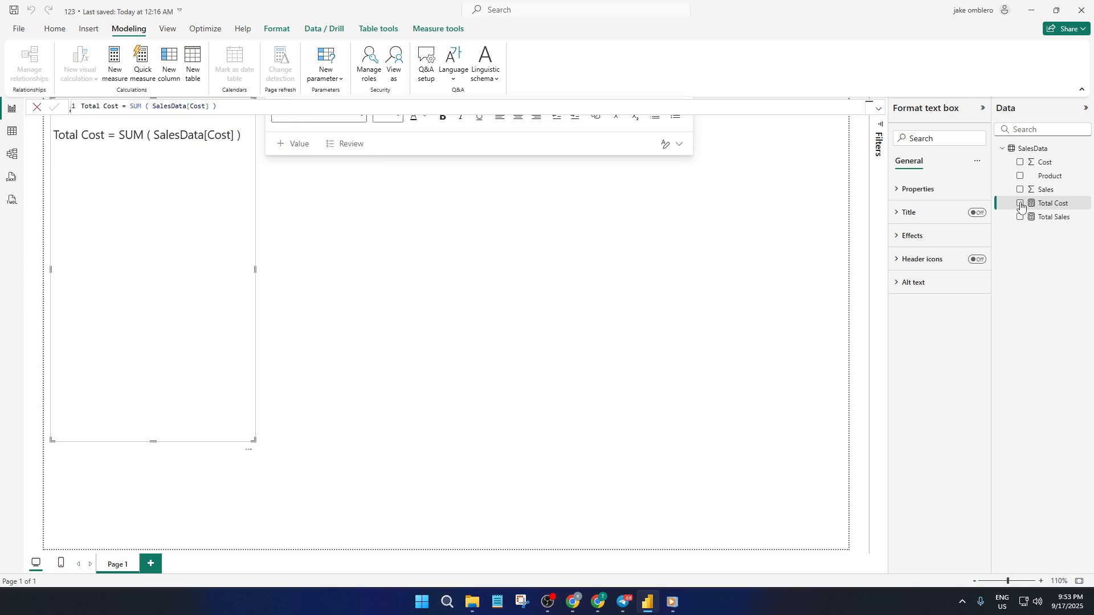
# Insert a clustered column chart, move it to the upper middle of the report page and enlarge it
pyautogui.click(686, 242)
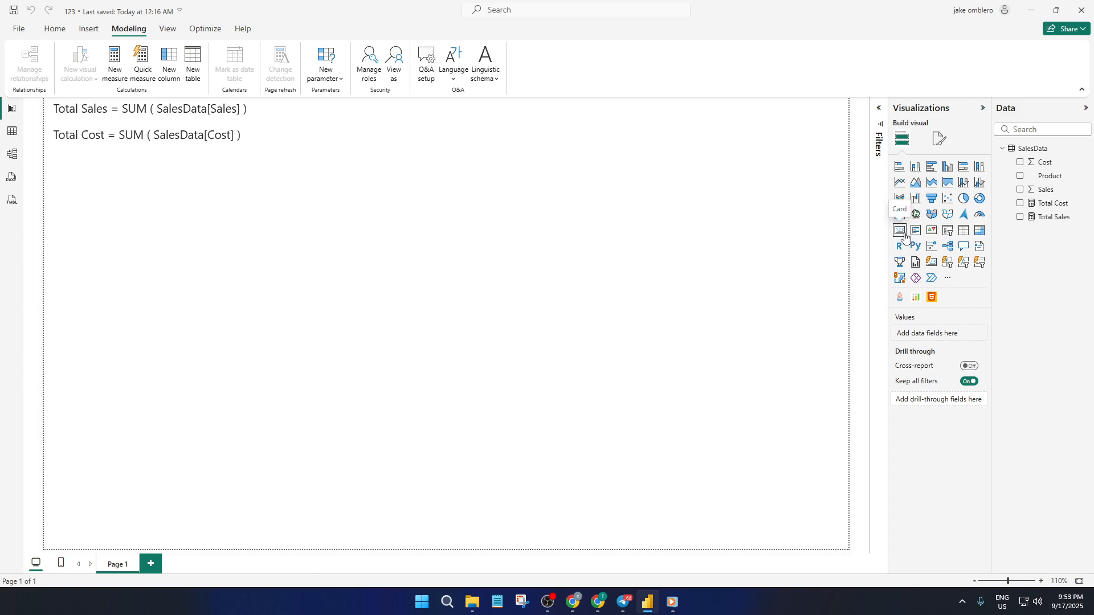
pyautogui.click(950, 169)
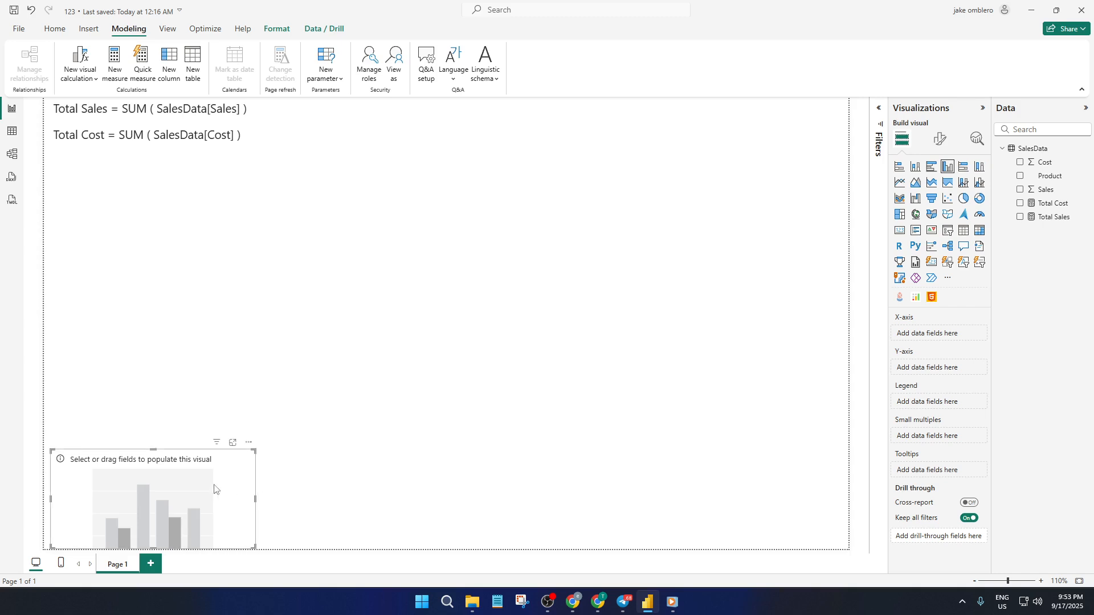
pyautogui.moveTo(215, 488); pyautogui.dragTo(524, 181)
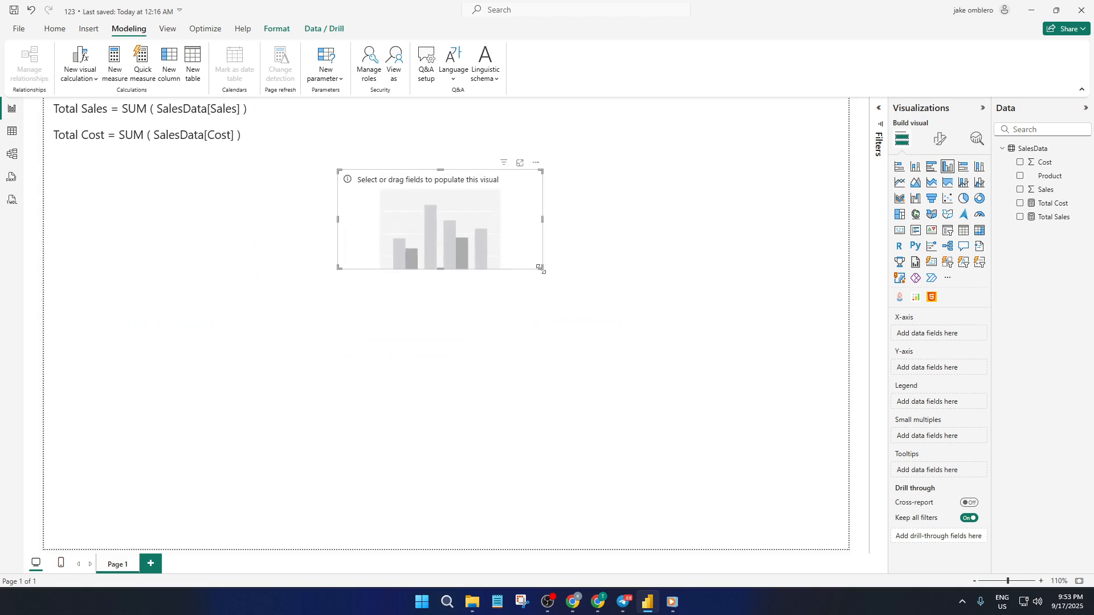
pyautogui.moveTo(540, 266); pyautogui.dragTo(630, 373)
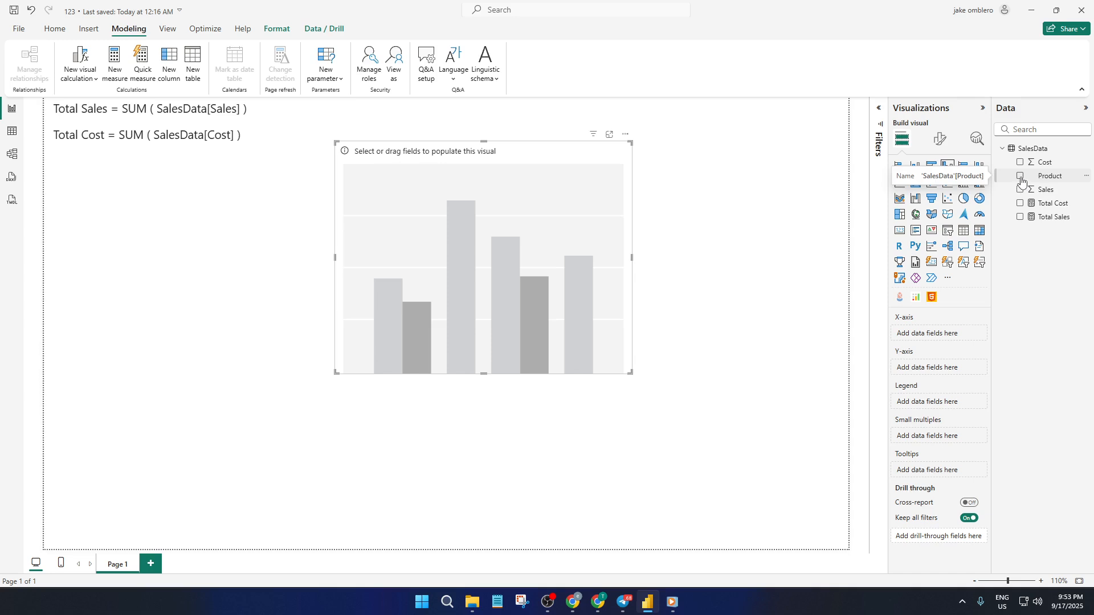
# Plot Total Cost and Total Sales by Product in the column chart and widen the chart
pyautogui.click(1020, 176)
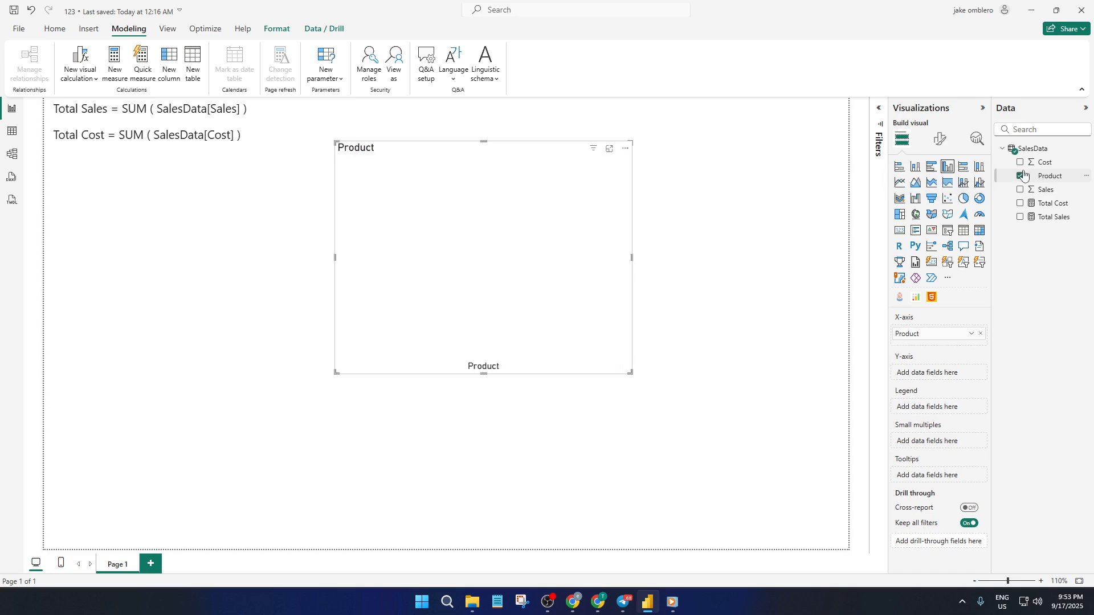
pyautogui.click(1021, 204)
pyautogui.click(1020, 204)
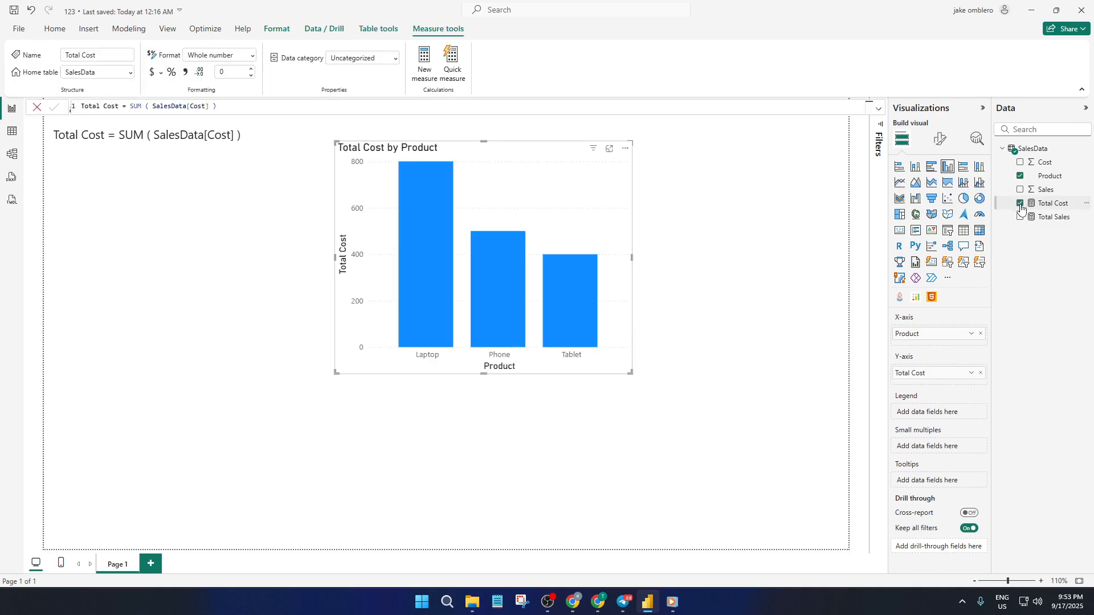
pyautogui.click(1020, 217)
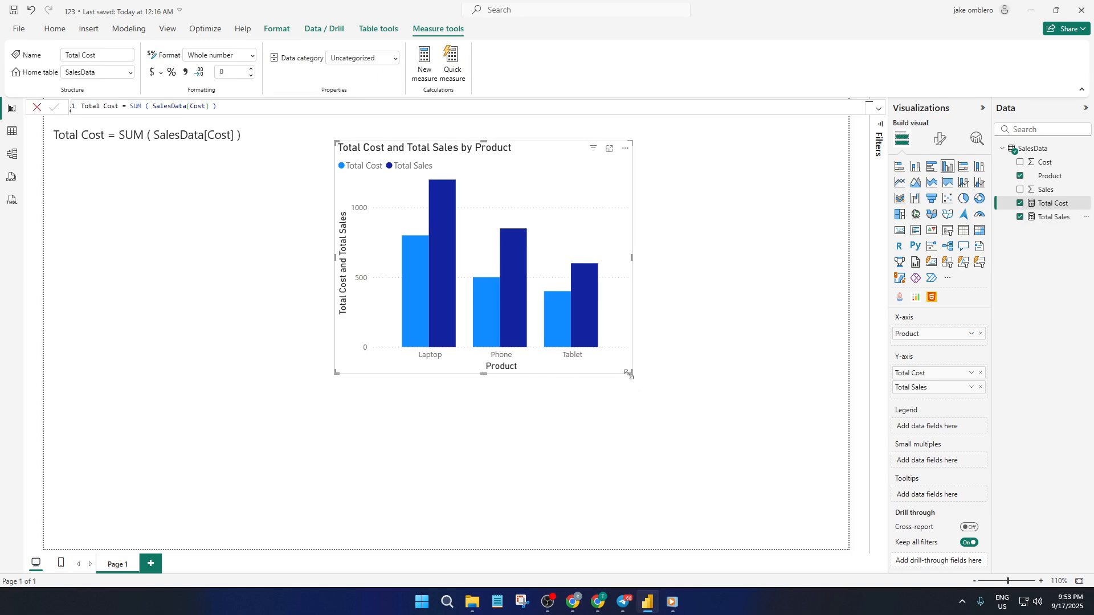
pyautogui.moveTo(630, 373); pyautogui.dragTo(740, 390)
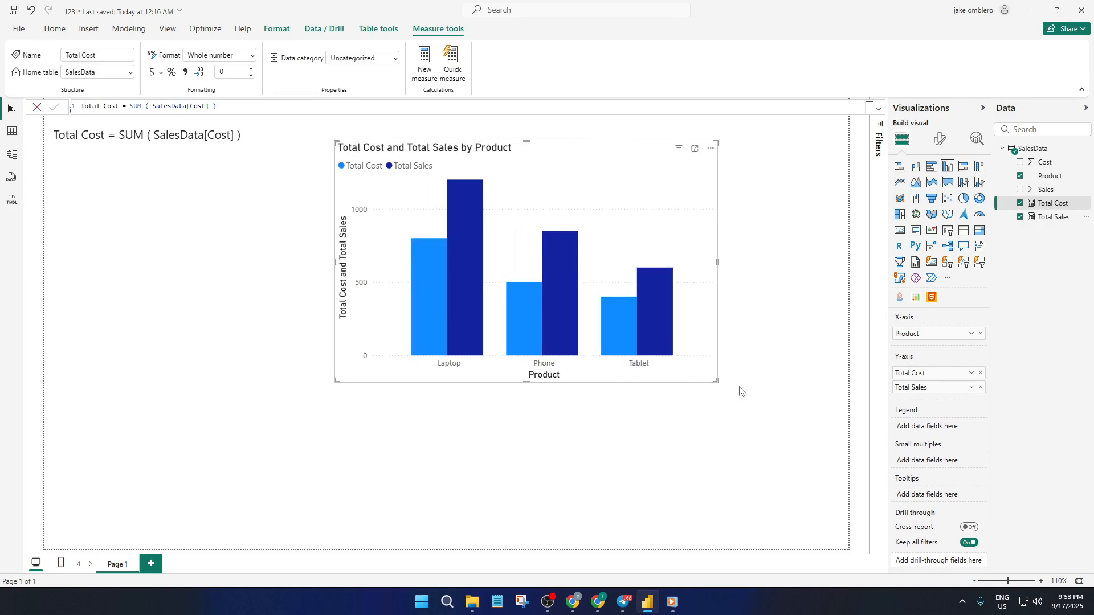
# Clear both measures from the chart's Y-axis and plot only Total Sales
pyautogui.click(980, 387)
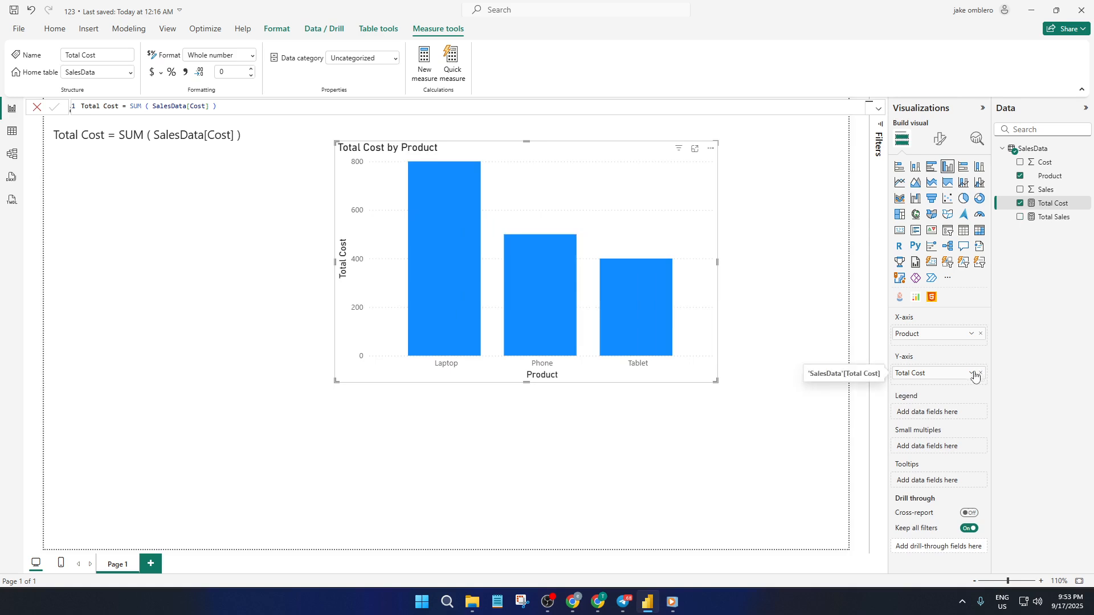
pyautogui.click(1020, 203)
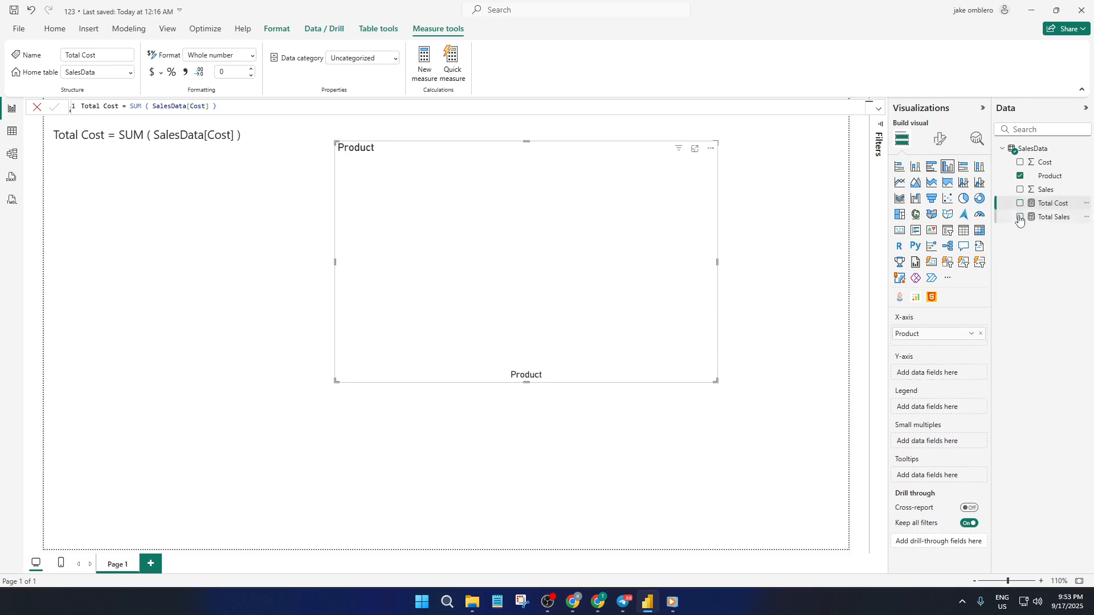
pyautogui.click(1020, 217)
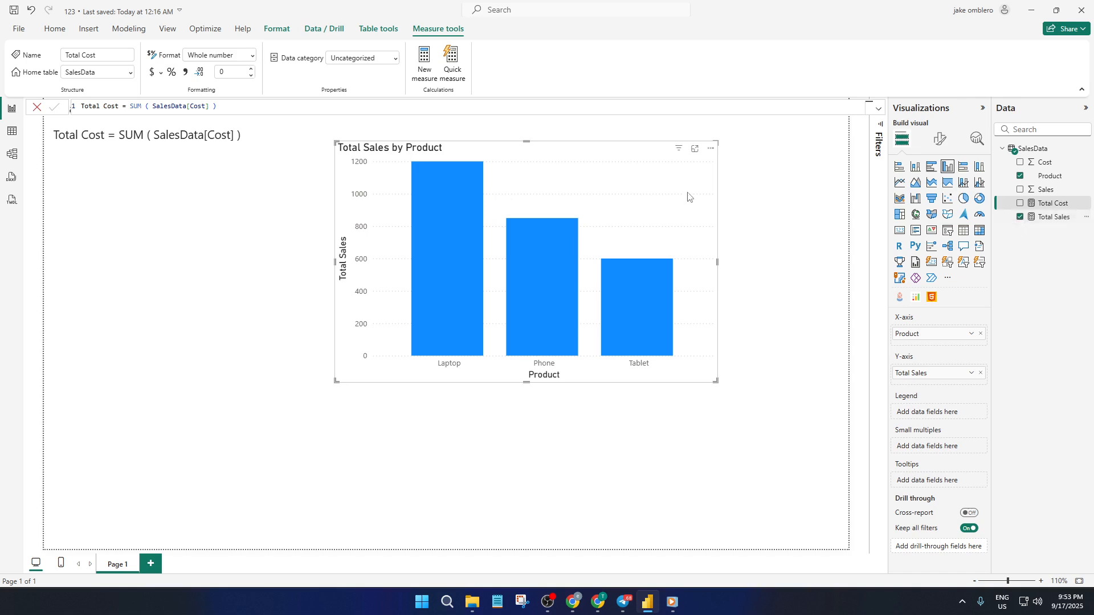
# Alternate the chart's Y-axis between Total Cost and Total Sales twice, ending on Total Sales
pyautogui.click(1020, 204)
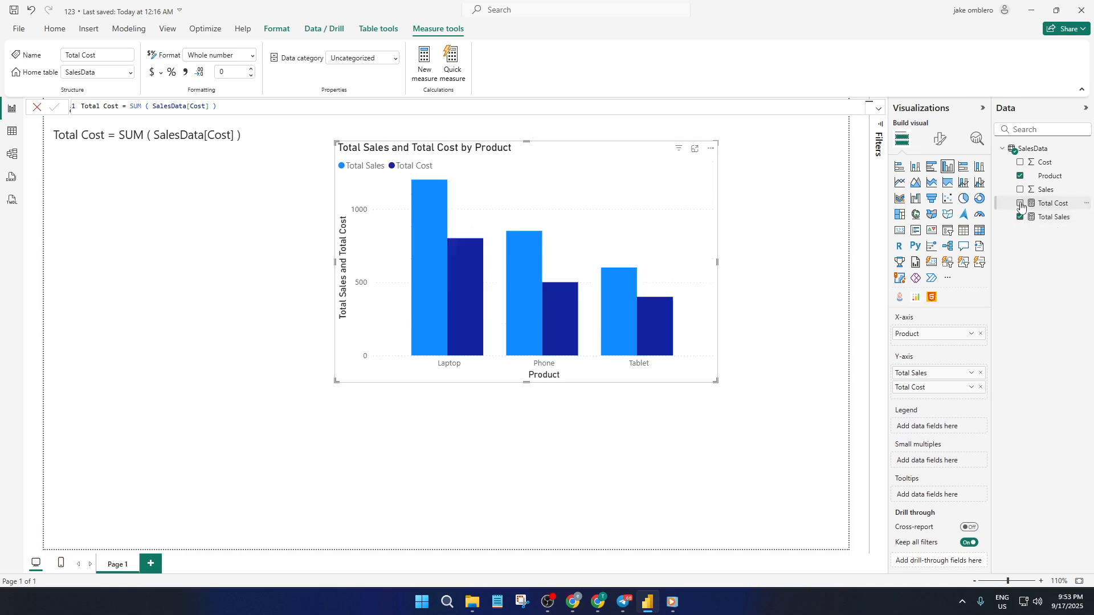
pyautogui.click(1020, 217)
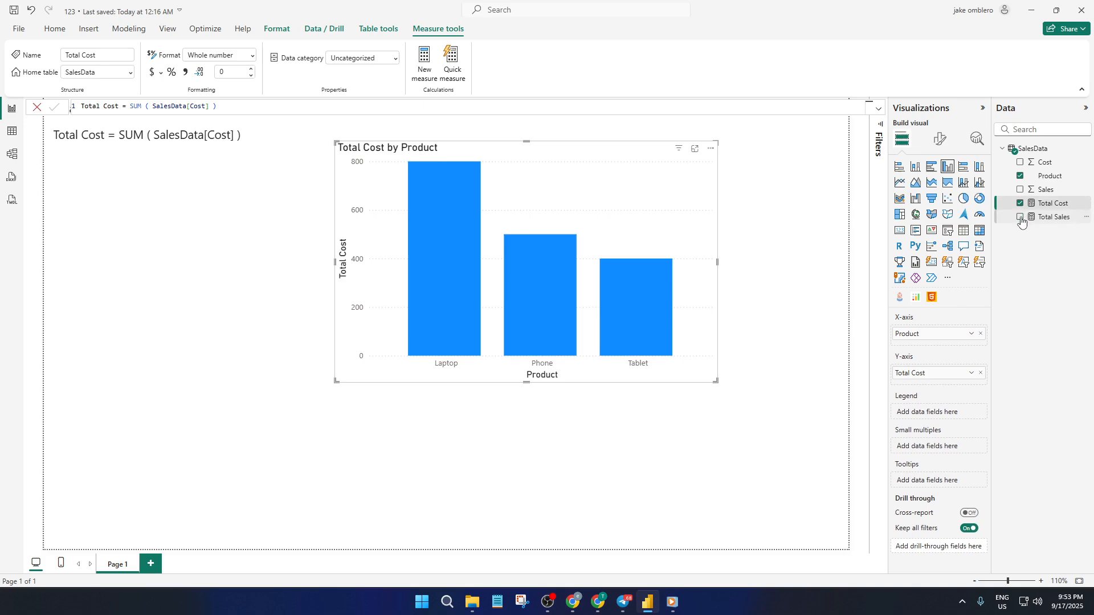
pyautogui.click(1020, 204)
pyautogui.click(1020, 217)
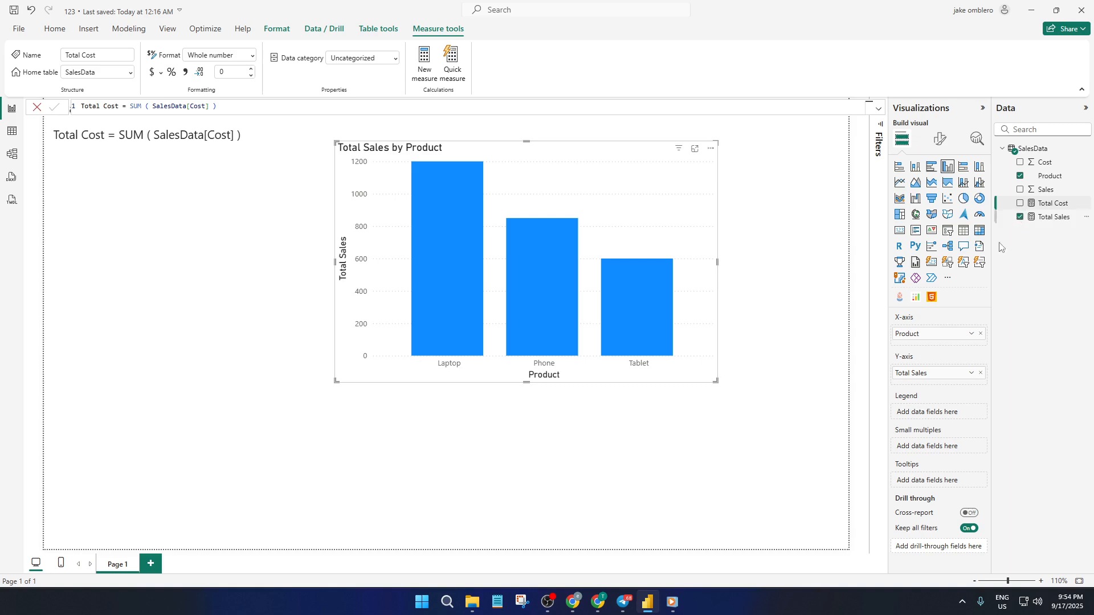
pyautogui.click(981, 373)
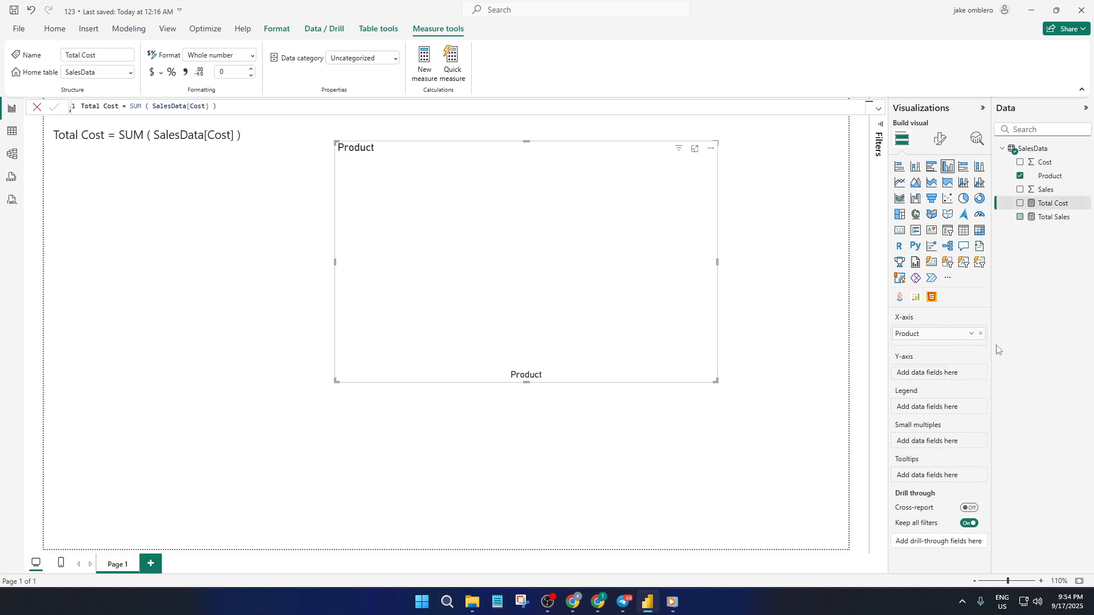
pyautogui.click(1020, 204)
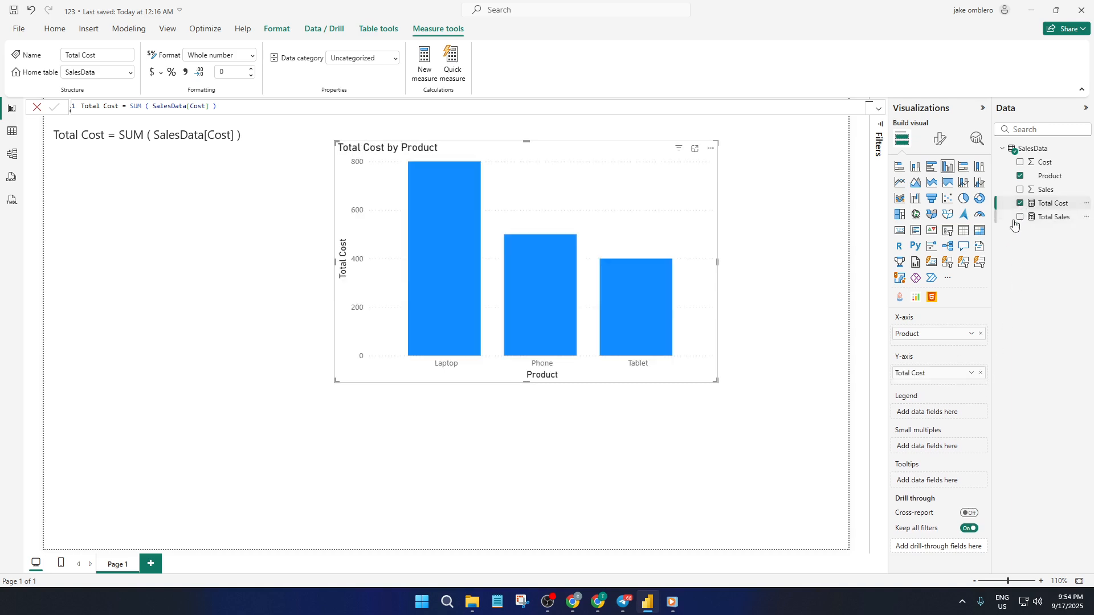
pyautogui.click(981, 373)
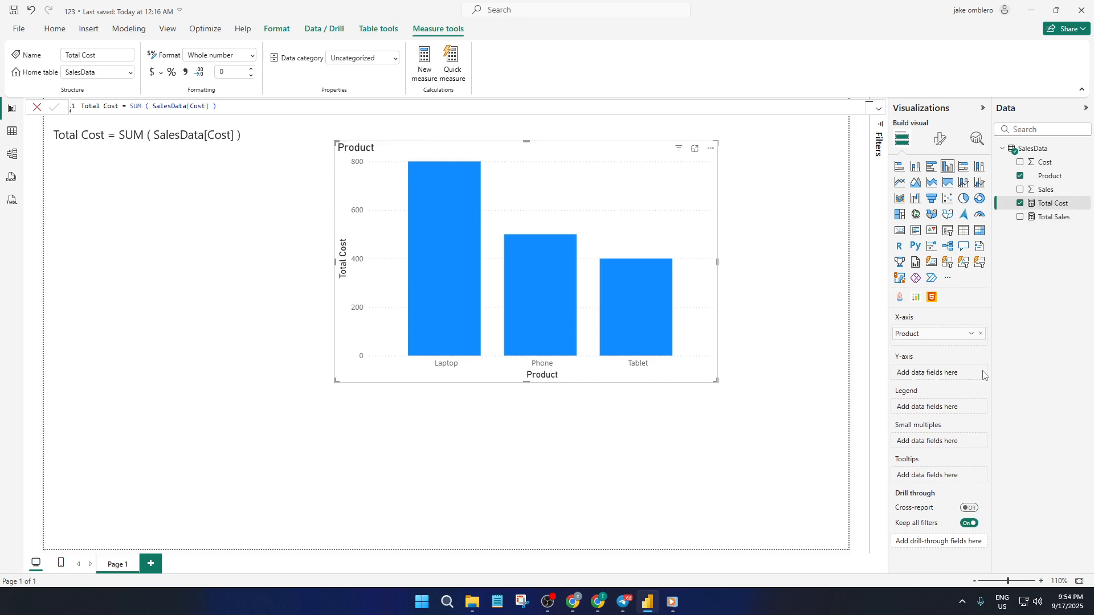
pyautogui.click(1019, 218)
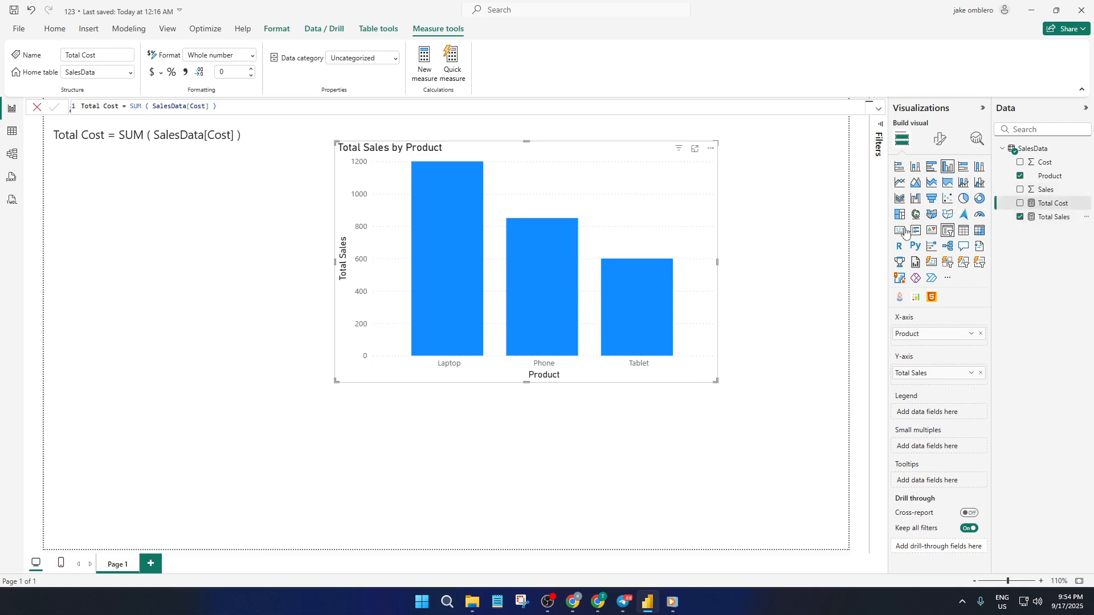
# Enlarge the Total Sales by Product chart and reposition it lower on the report page
pyautogui.moveTo(696, 239); pyautogui.dragTo(644, 263)
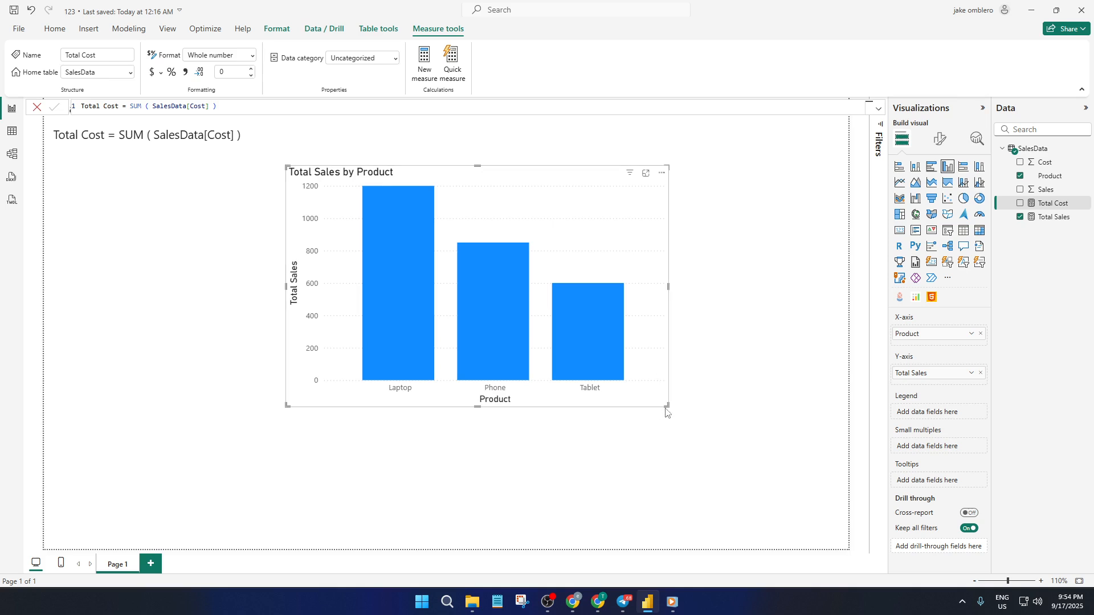
pyautogui.moveTo(665, 405); pyautogui.dragTo(739, 405)
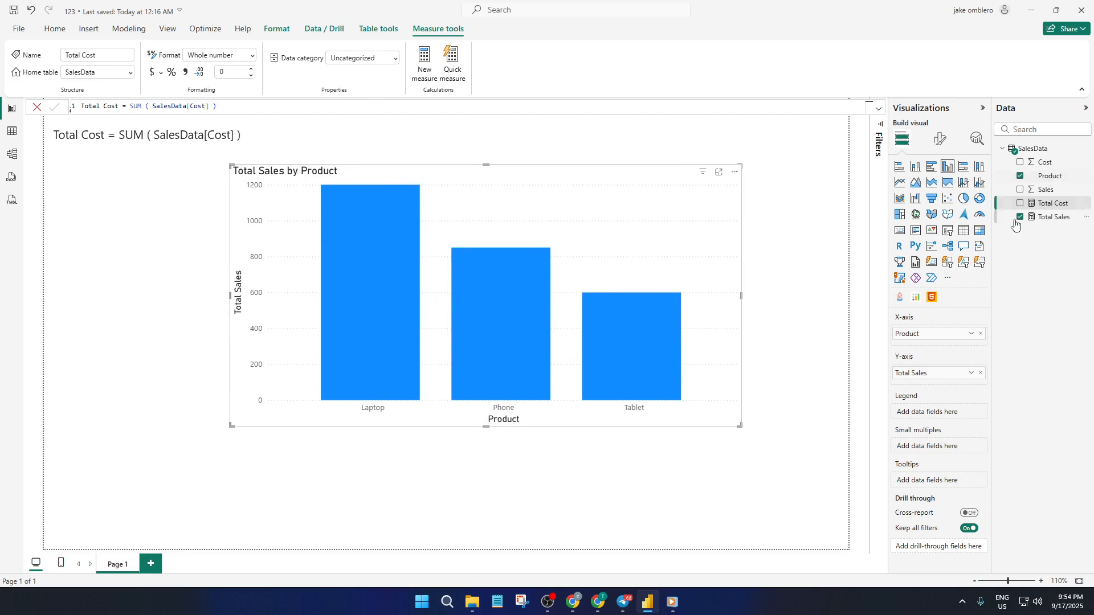
pyautogui.moveTo(729, 266); pyautogui.dragTo(625, 311)
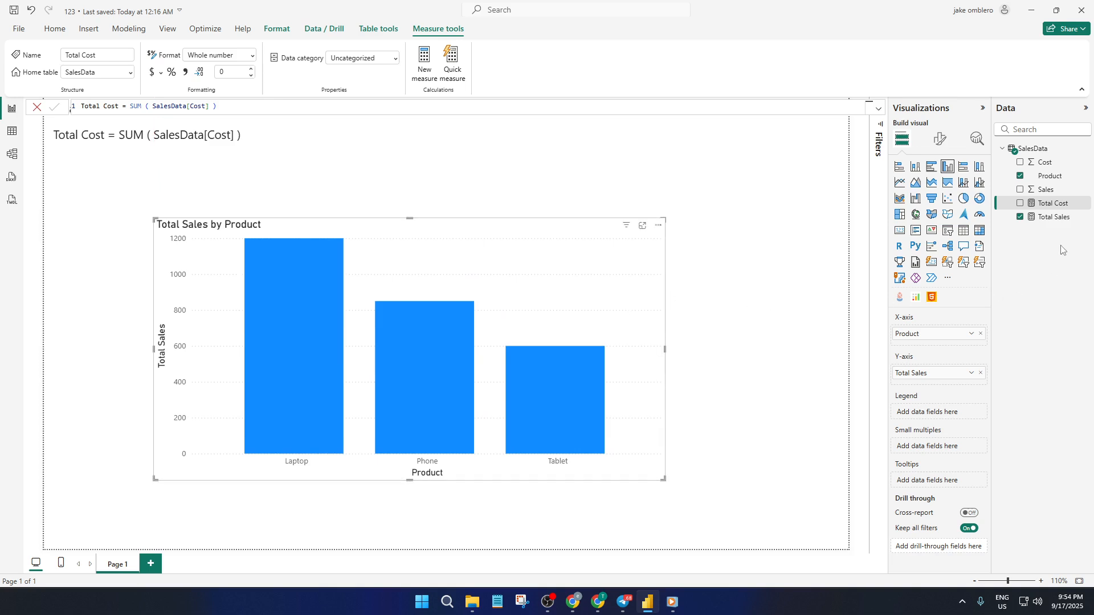
# Switch the chart's Y-axis to Total Cost and back to only Total Sales, clearing both measures in between
pyautogui.click(1019, 203)
pyautogui.click(1020, 217)
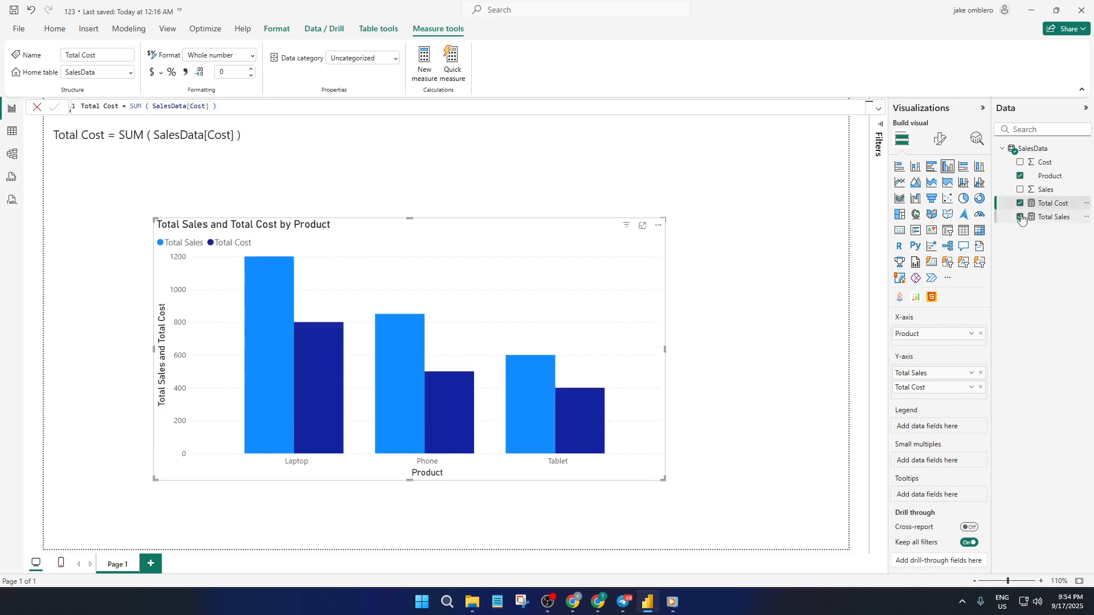
pyautogui.click(1020, 204)
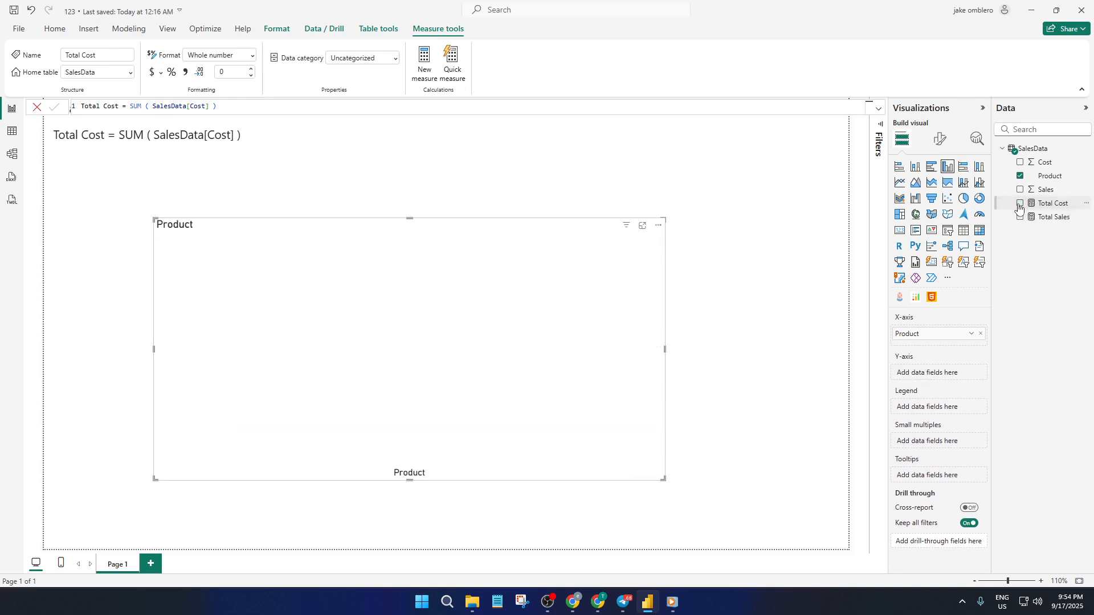
pyautogui.click(1020, 203)
pyautogui.click(1020, 218)
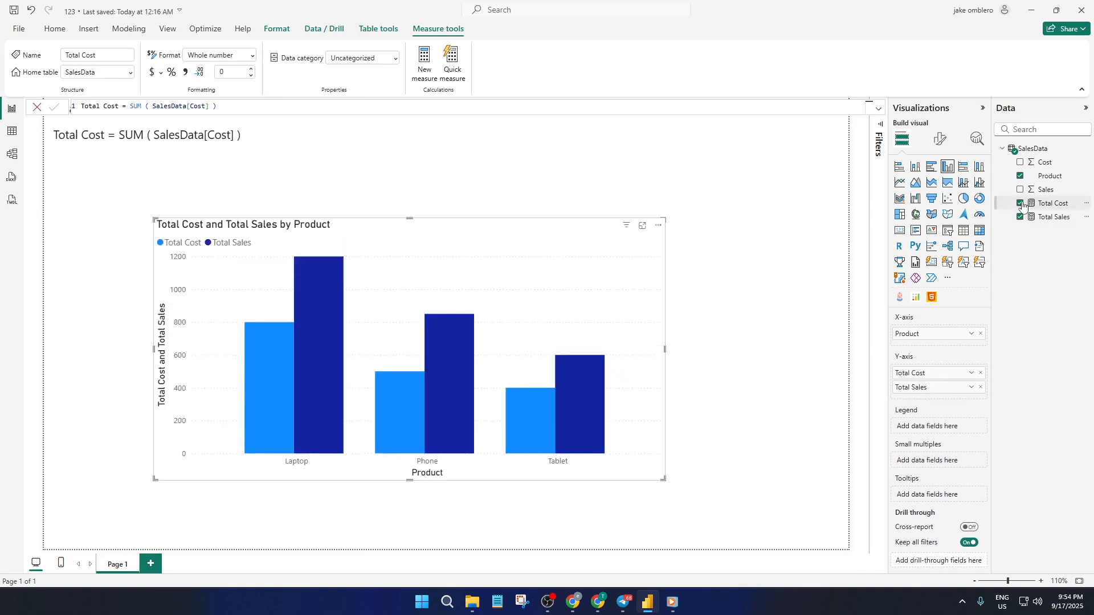
pyautogui.click(1019, 204)
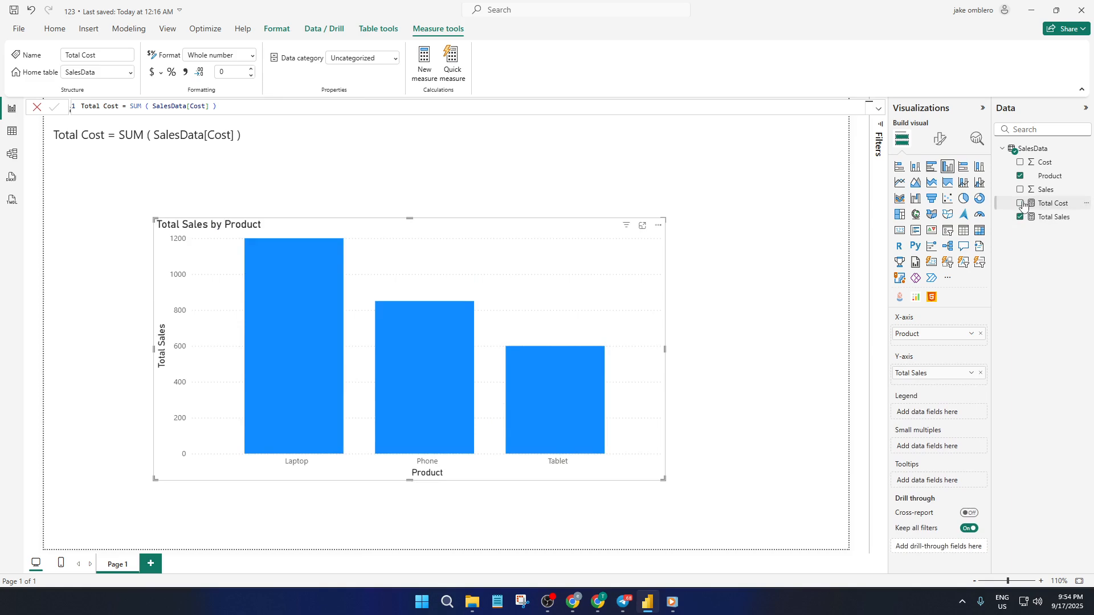
# Alternate the column chart's Y-axis measure between Total Cost and Total Sales for two rounds, ending on Total Sales
pyautogui.click(1020, 204)
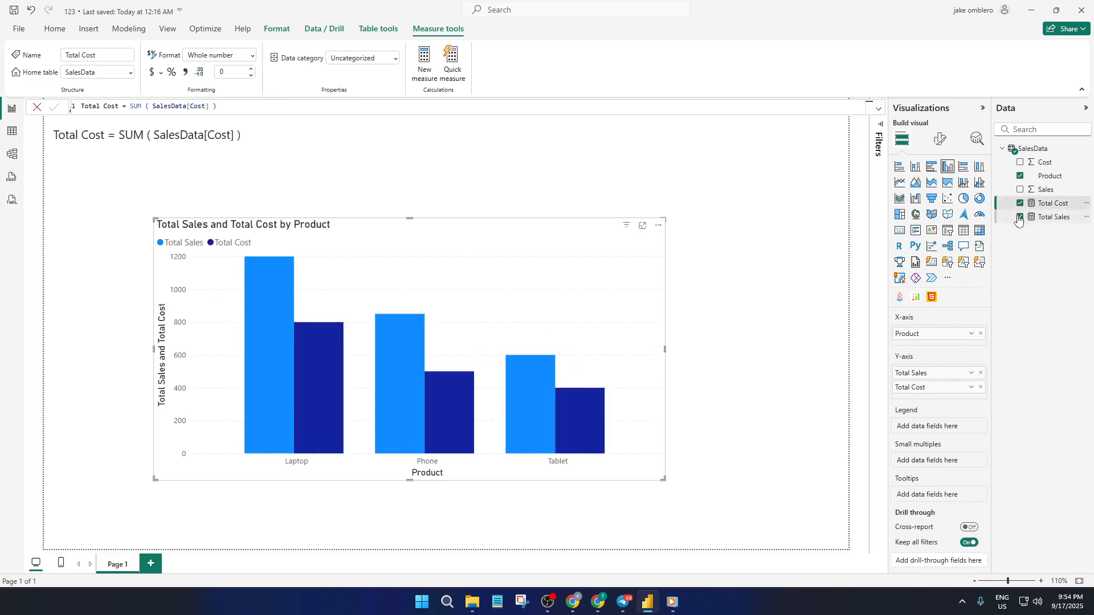
pyautogui.click(1020, 217)
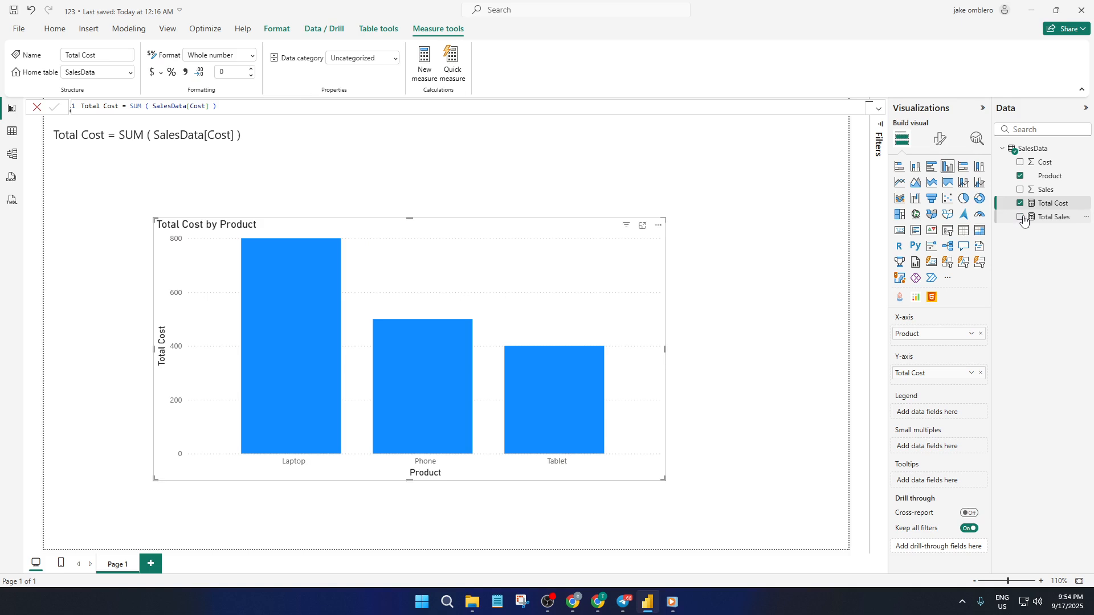
pyautogui.click(1020, 217)
pyautogui.click(1019, 204)
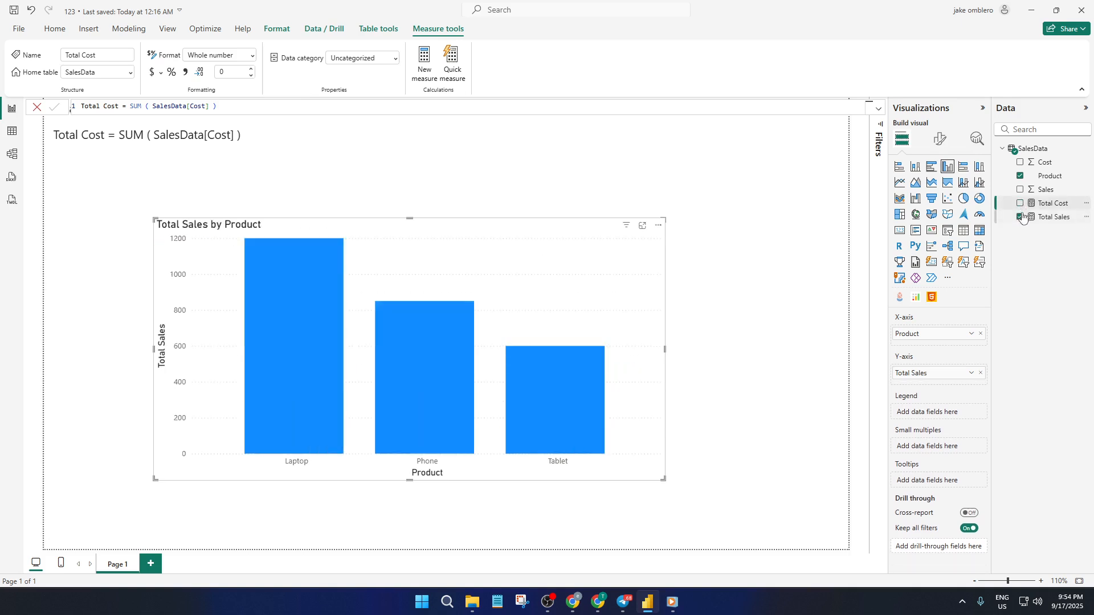
pyautogui.click(1019, 217)
pyautogui.click(1019, 203)
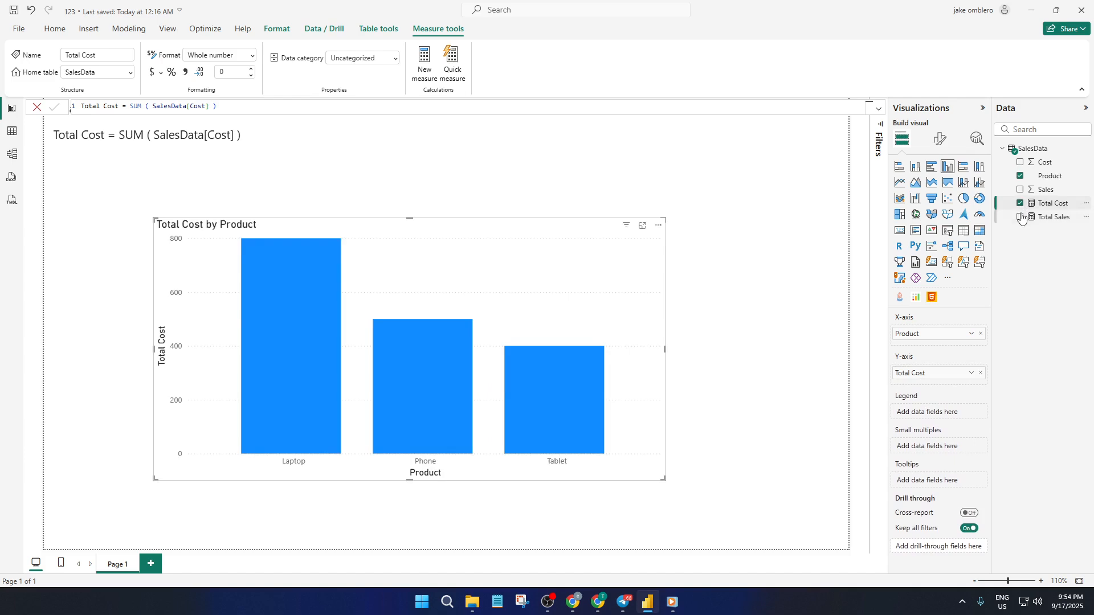
pyautogui.click(1019, 217)
pyautogui.click(1020, 203)
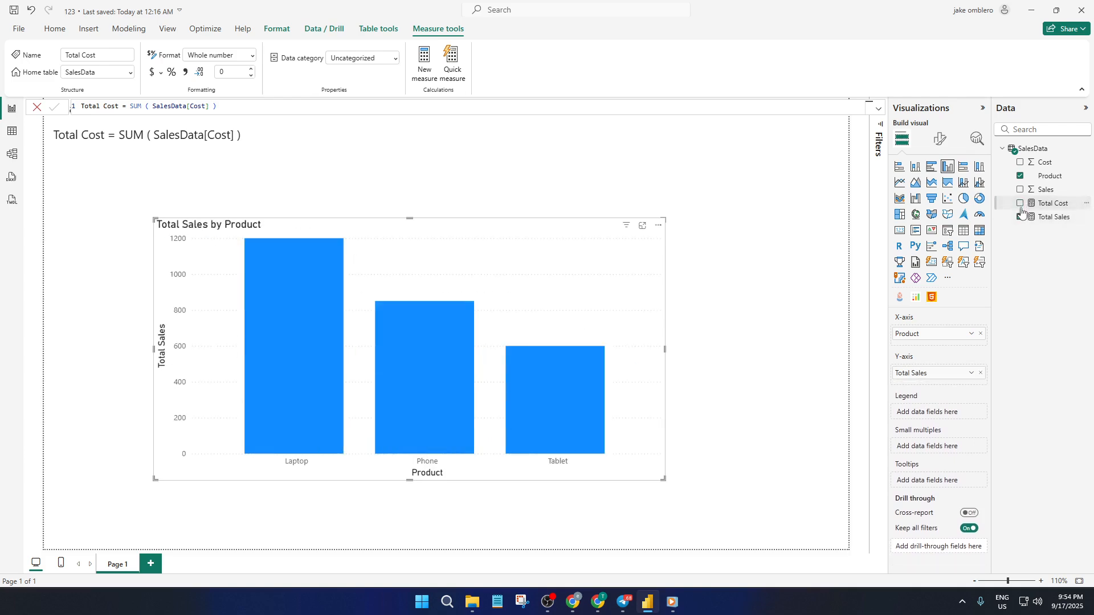